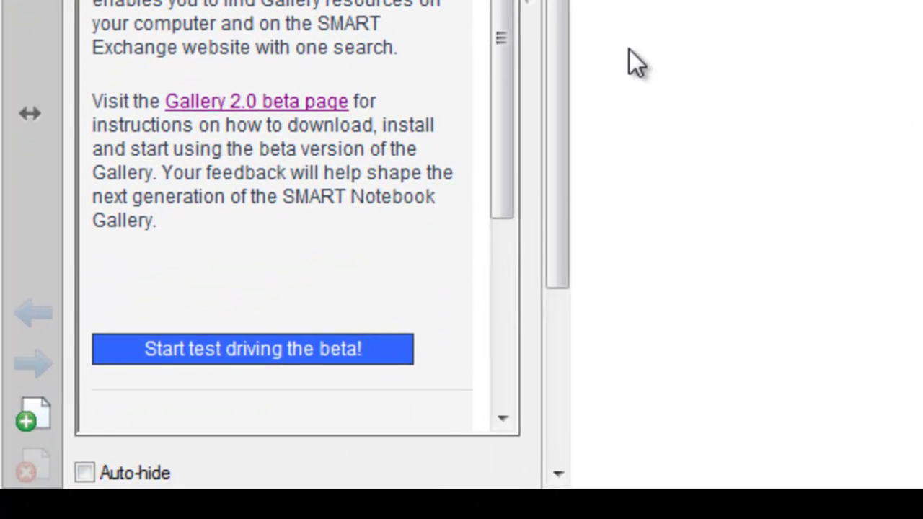
Start test driving the Gallery beta and open the SMART Notebook Gallery 2.0 Beta download page in the browser.
left_click(308, 352)
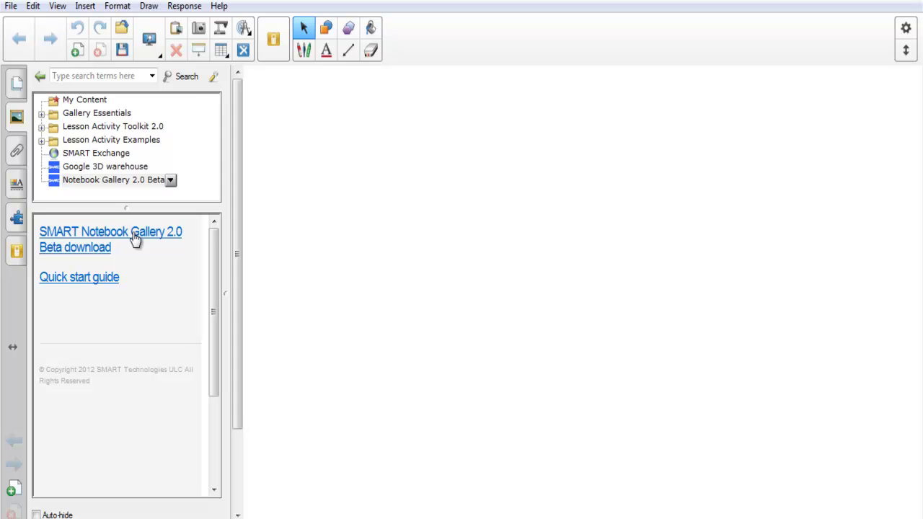
left_click(134, 240)
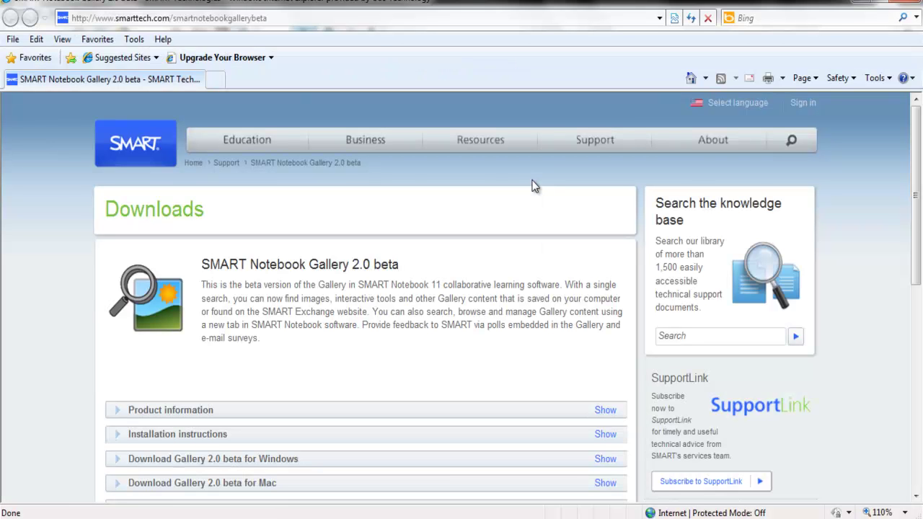
Expand and read the product information and installation instructions for the Gallery 2.0 beta.
scroll(535, 187, "down", 3)
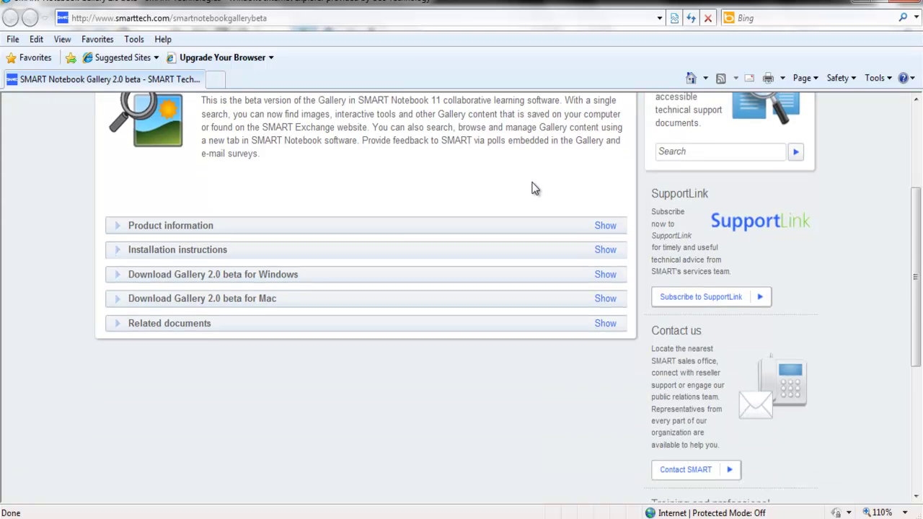
left_click(117, 228)
scroll(74, 244, "down", 1)
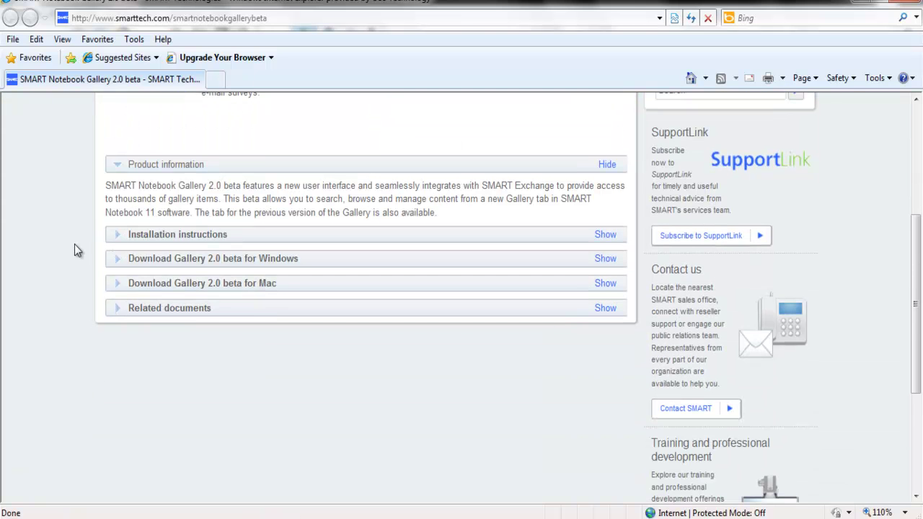
left_click(116, 241)
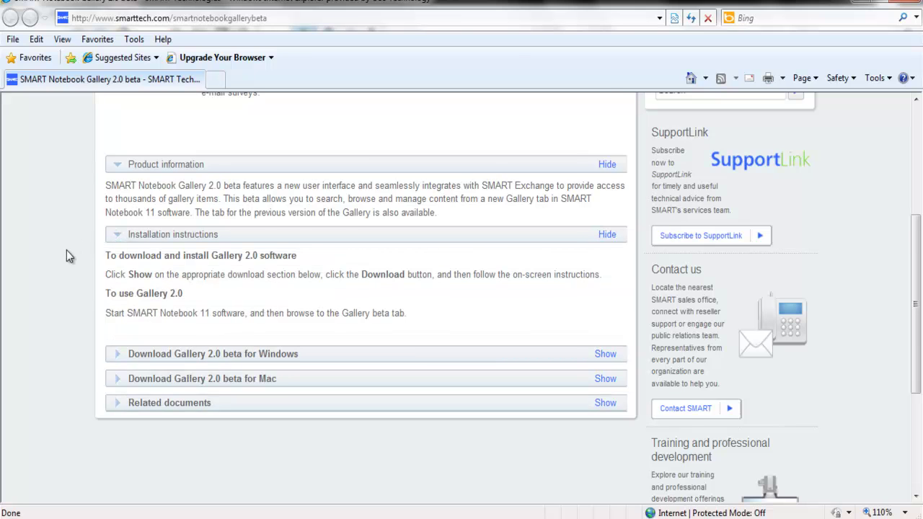
scroll(67, 251, "down", 1)
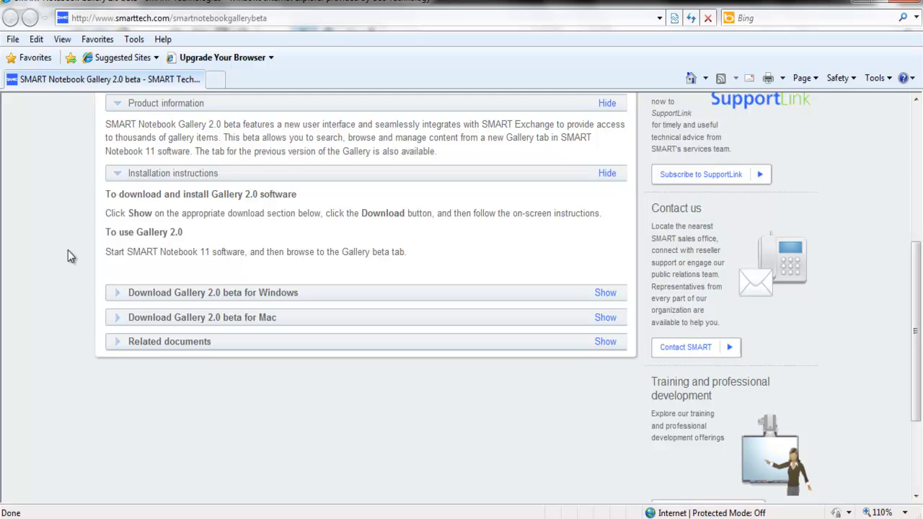
Request the Gallery 2.0 beta download for Windows and view its registration form in a maximized window.
left_click(115, 295)
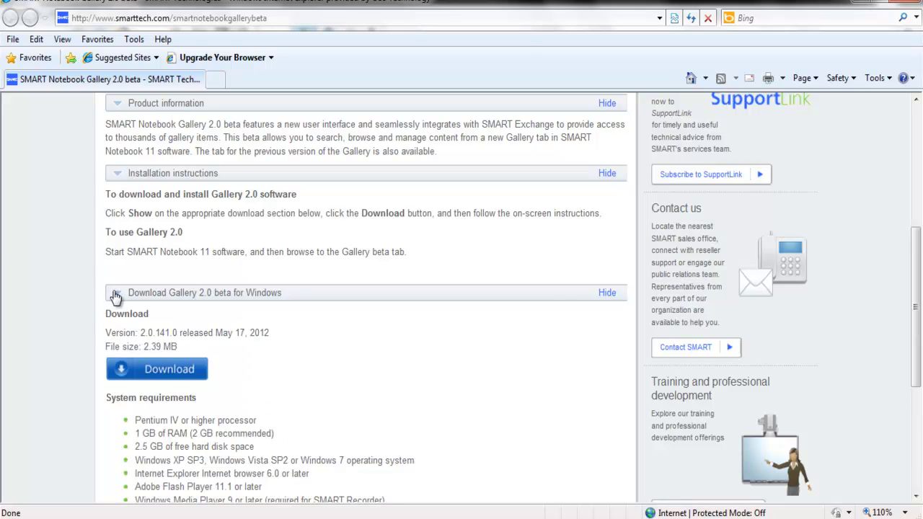
left_click(145, 361)
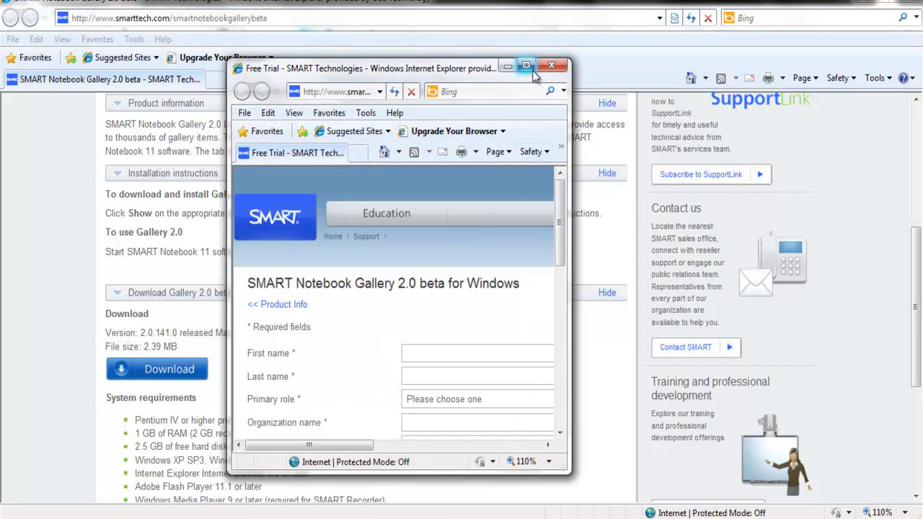
left_click(526, 66)
scroll(453, 218, "down", 1)
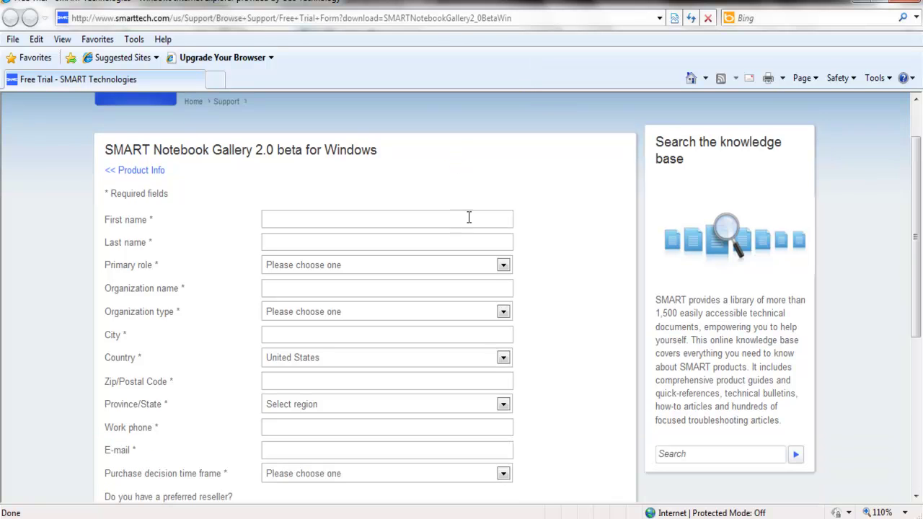
scroll(507, 227, "down", 1)
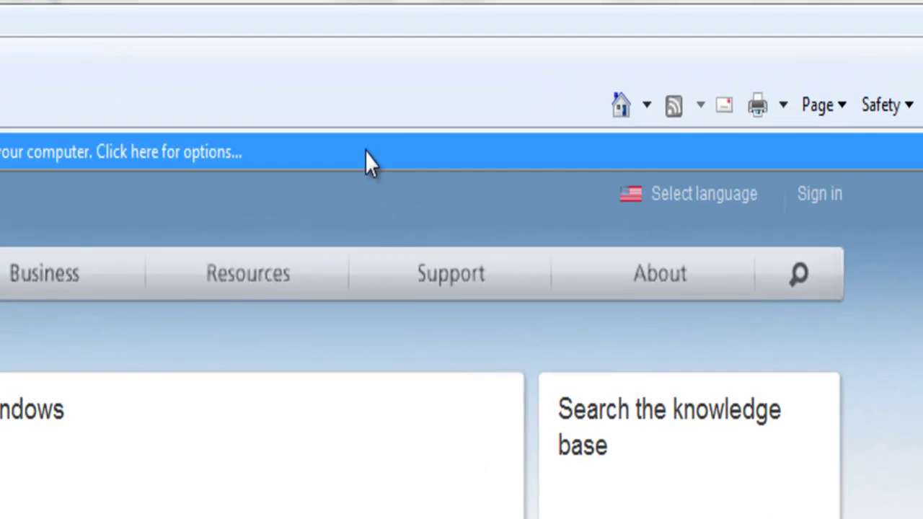
Allow the blocked file download and run smartnotebookgallery2_0betawin.exe from SMART Technologies ULC.
left_click(366, 153)
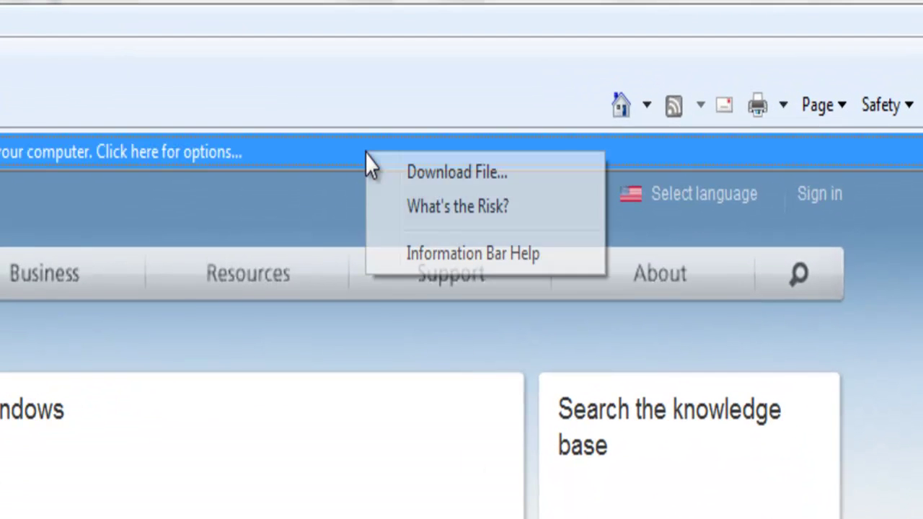
left_click(426, 173)
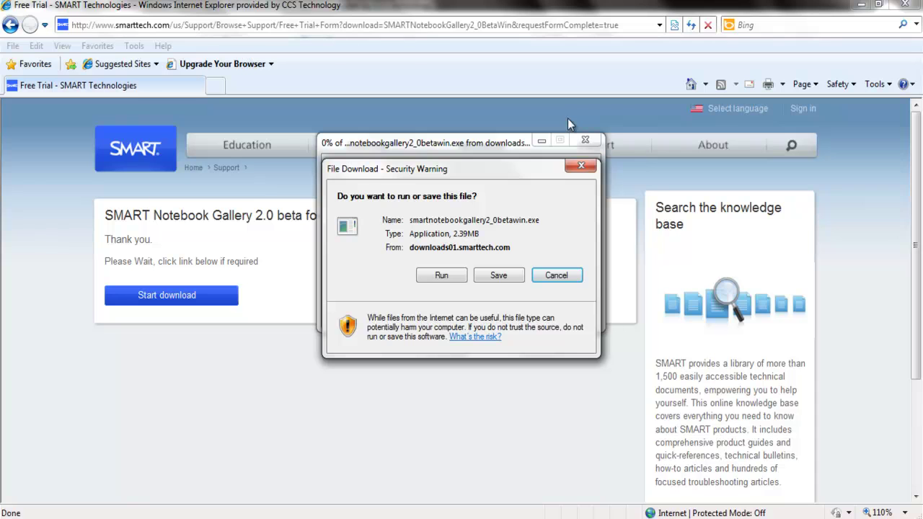
left_click(442, 276)
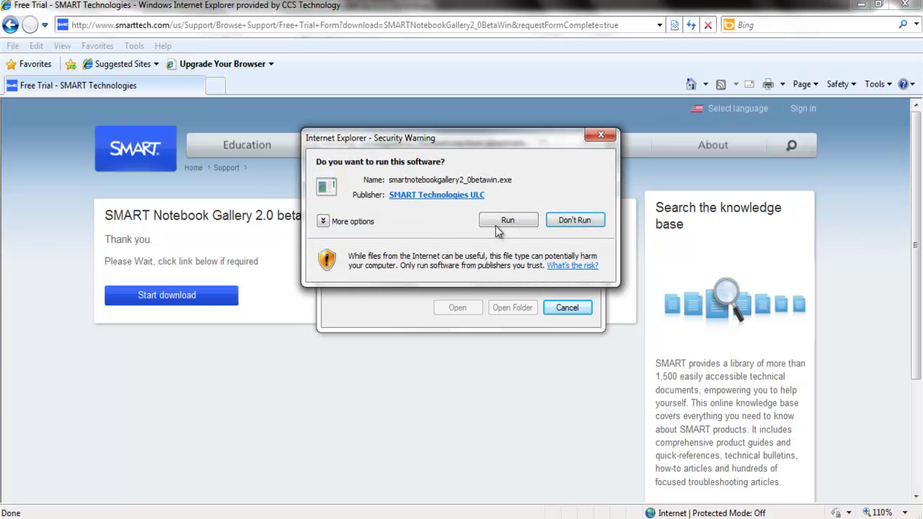
left_click(497, 228)
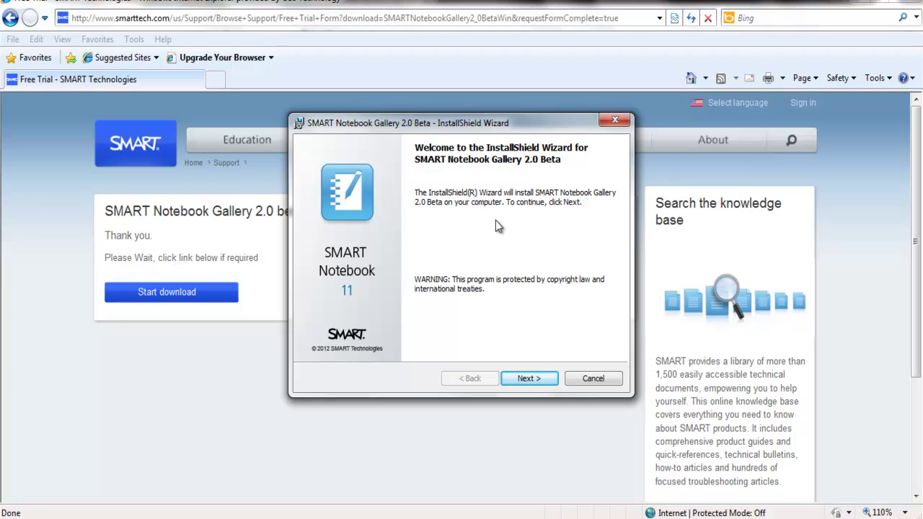
Install SMART Notebook Gallery 2.0 Beta with the wizard, accepting the license agreement, and finish the setup.
left_click(532, 380)
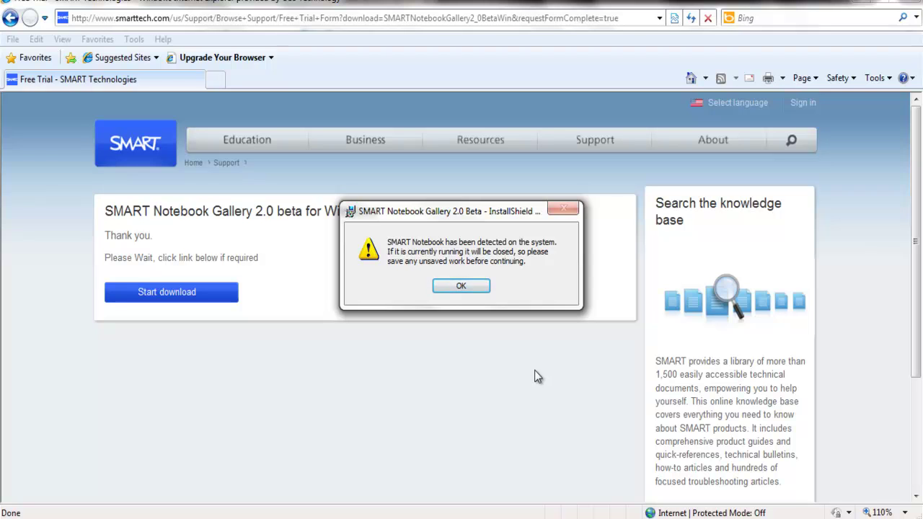
left_click(475, 286)
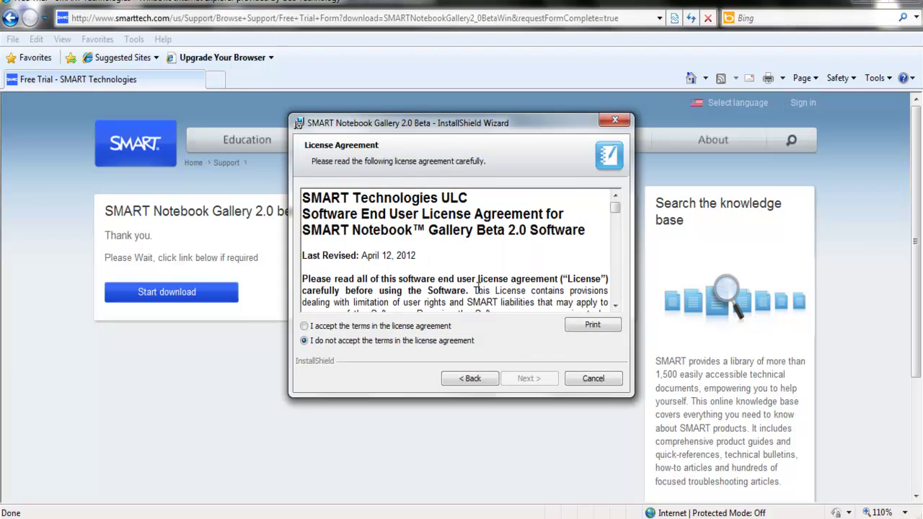
left_click(408, 327)
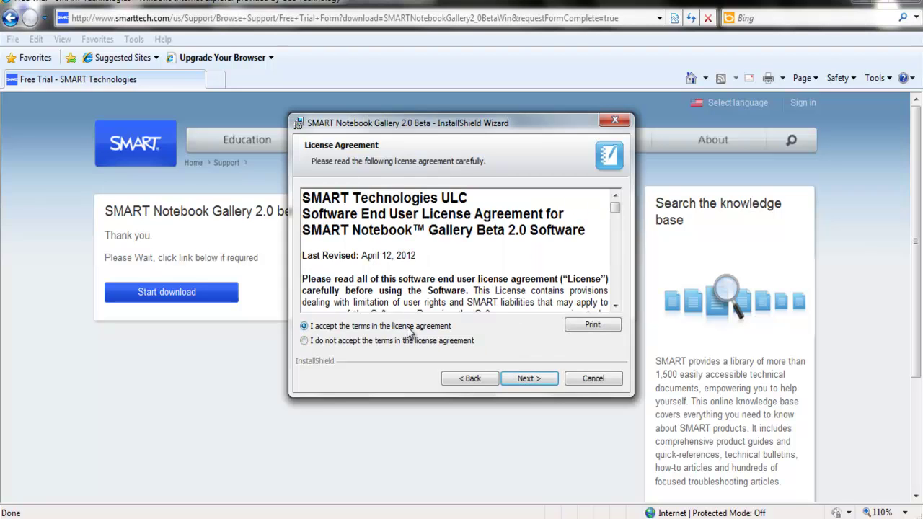
left_click(523, 382)
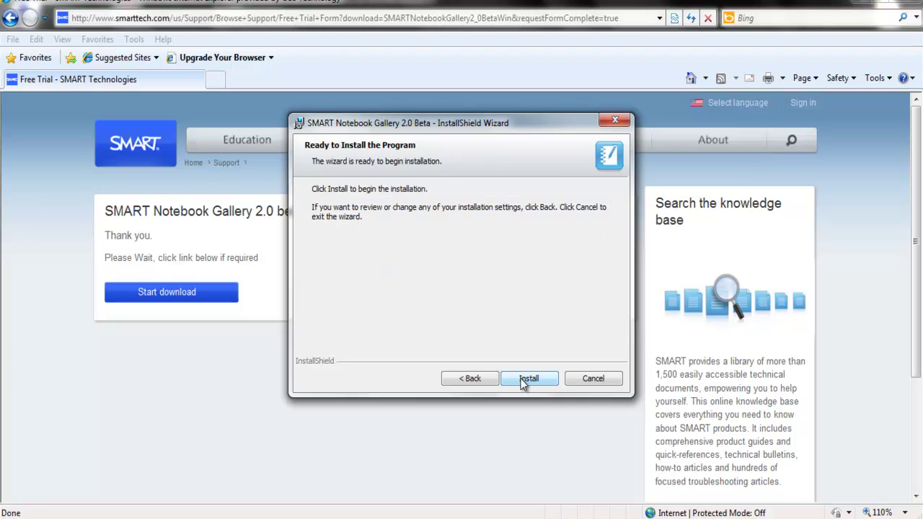
left_click(523, 383)
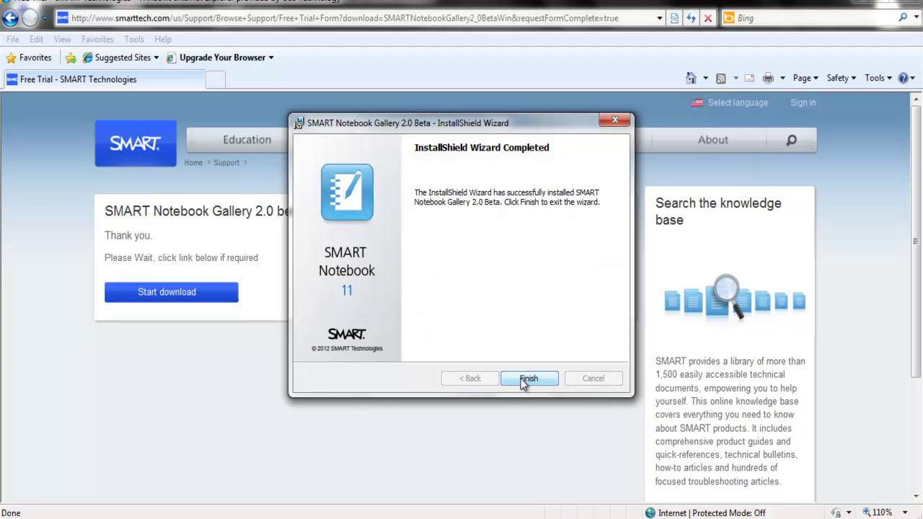
left_click(526, 379)
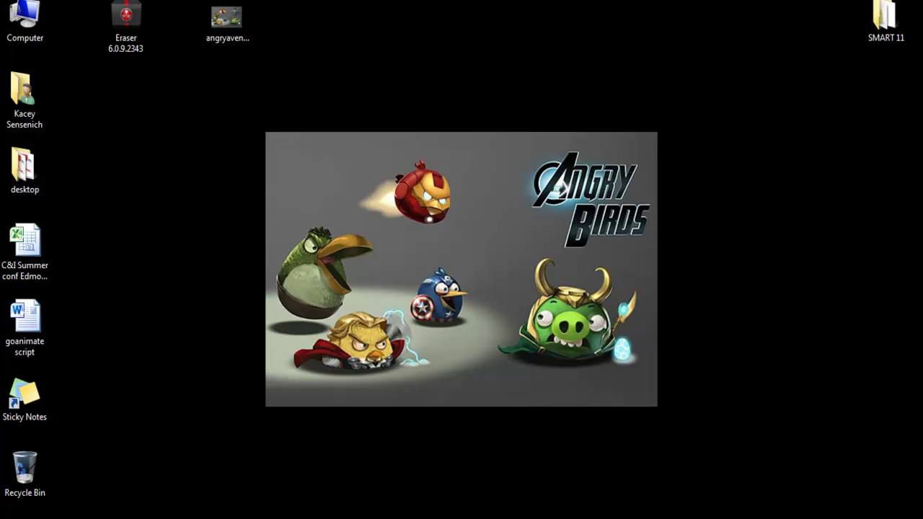
Launch SMART Notebook from the SMART tools in the notification area and show the Gallery 2.0 beta.
left_click(785, 512)
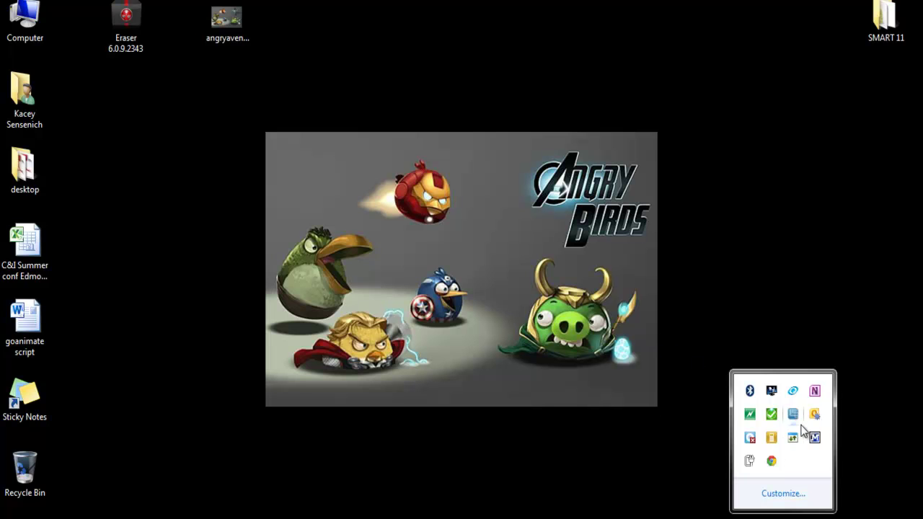
left_click(751, 438)
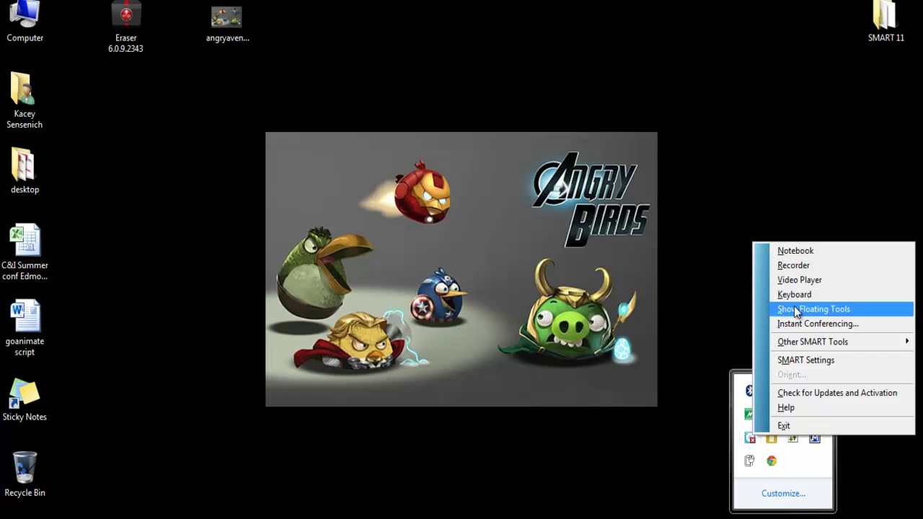
left_click(794, 252)
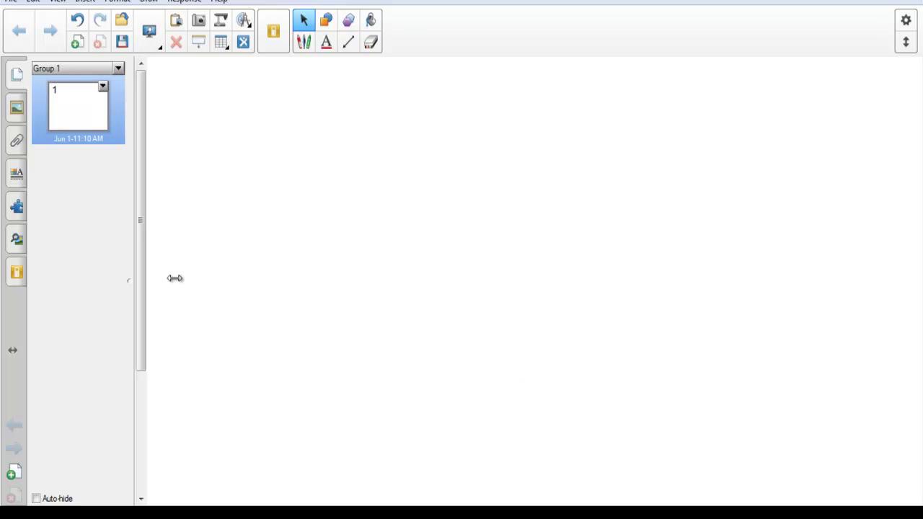
left_click(17, 242)
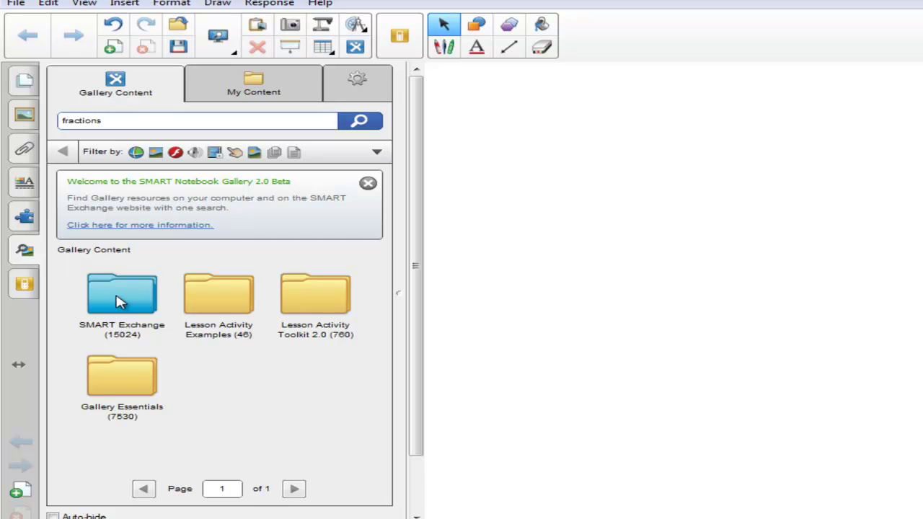
Browse the SMART Exchange content through to its third page of subjects and open the Science folder.
left_click(119, 303)
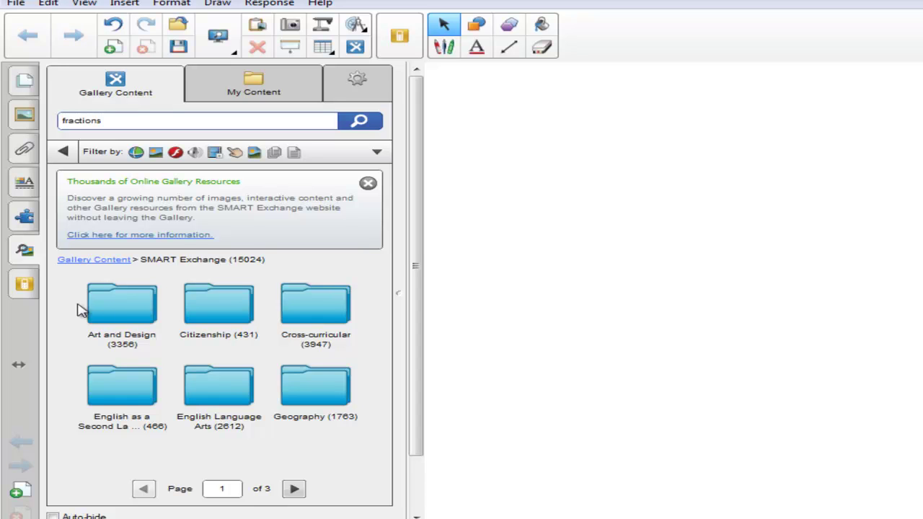
left_click(296, 490)
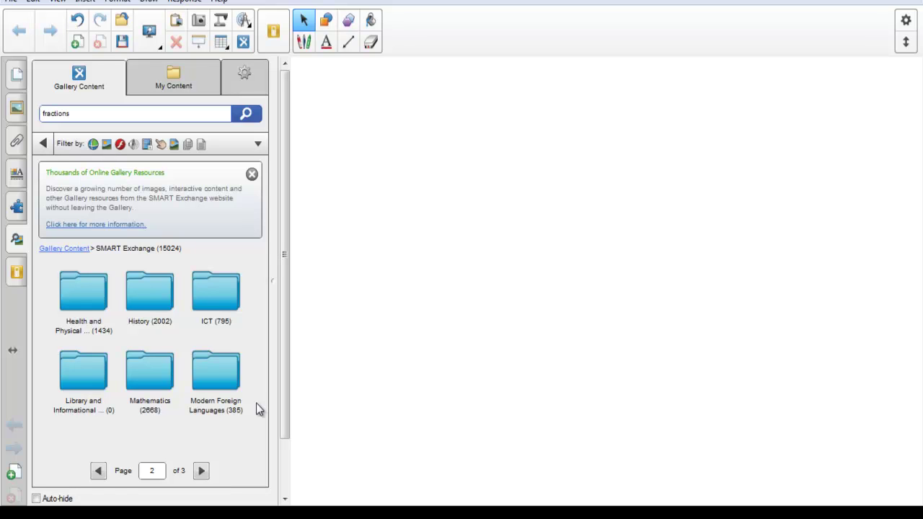
left_click(201, 471)
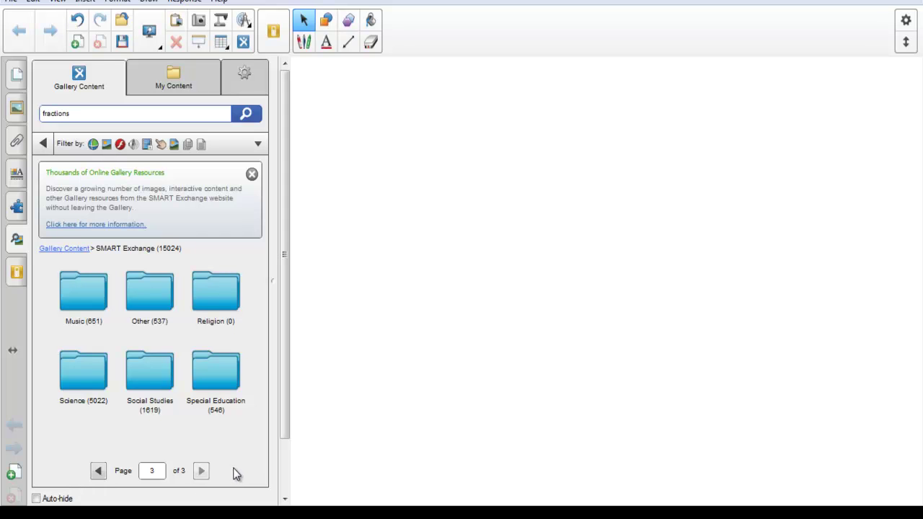
double_click(87, 372)
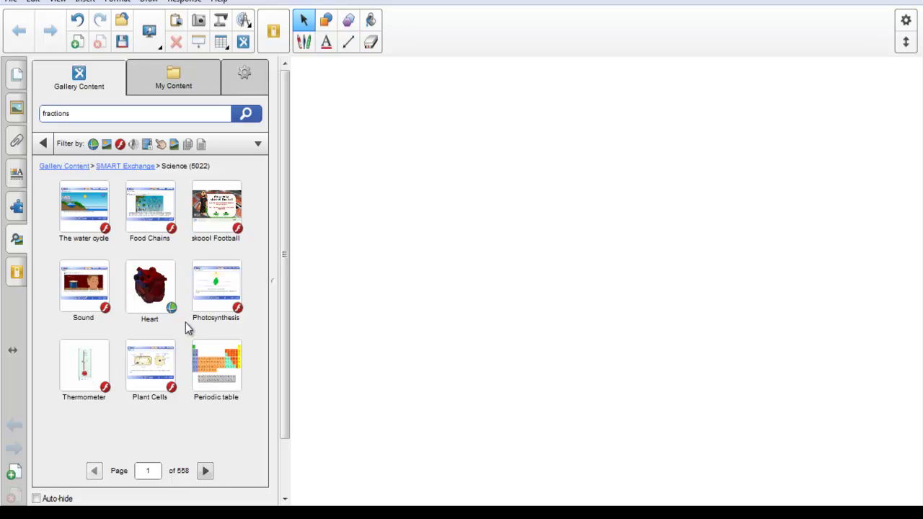
Filter the Science gallery content to show only videos.
left_click(258, 145)
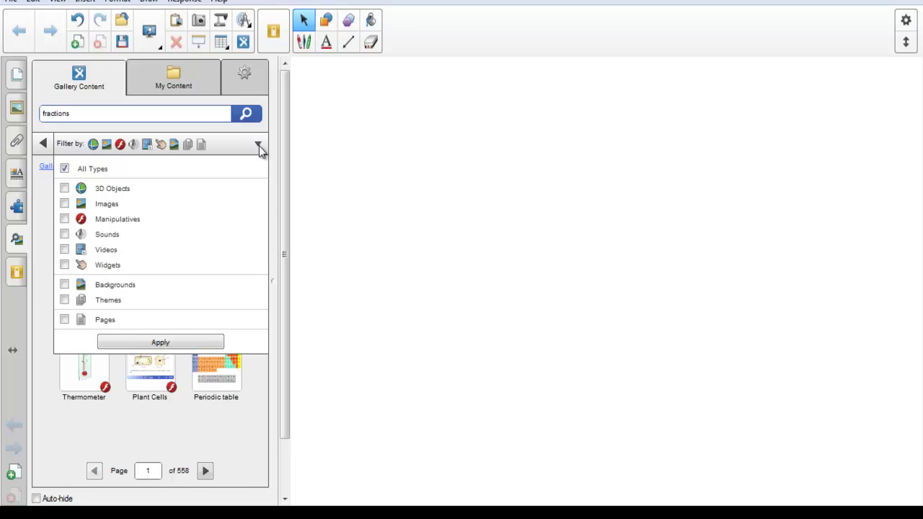
left_click(65, 251)
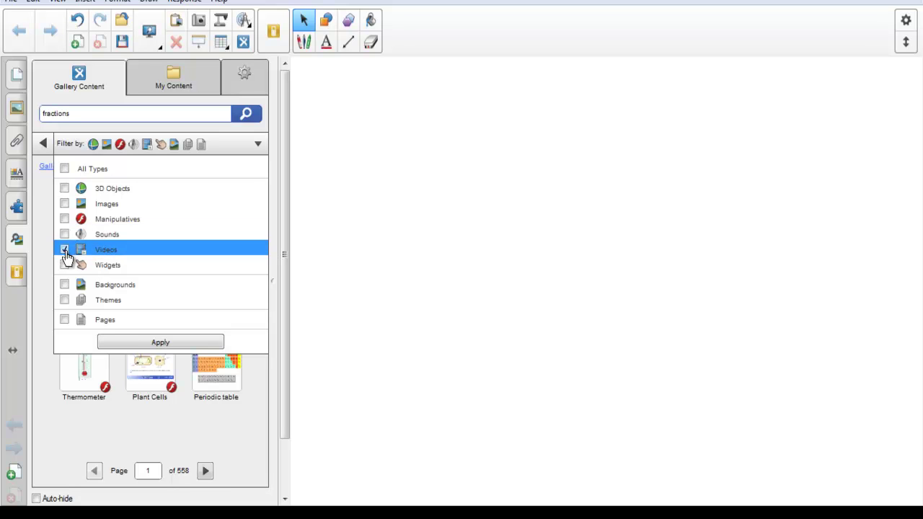
left_click(154, 343)
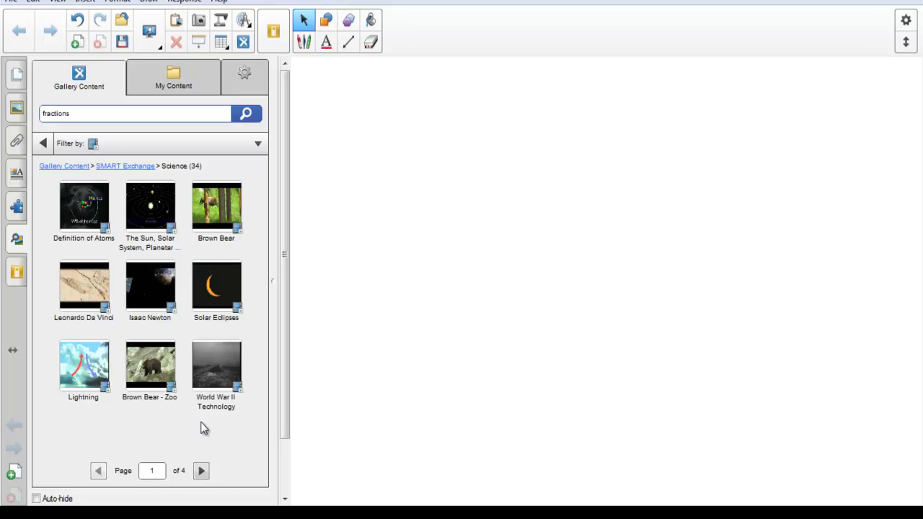
Place the How Thunderstorms Form video from the second page of results onto the blank page and play it.
left_click(202, 472)
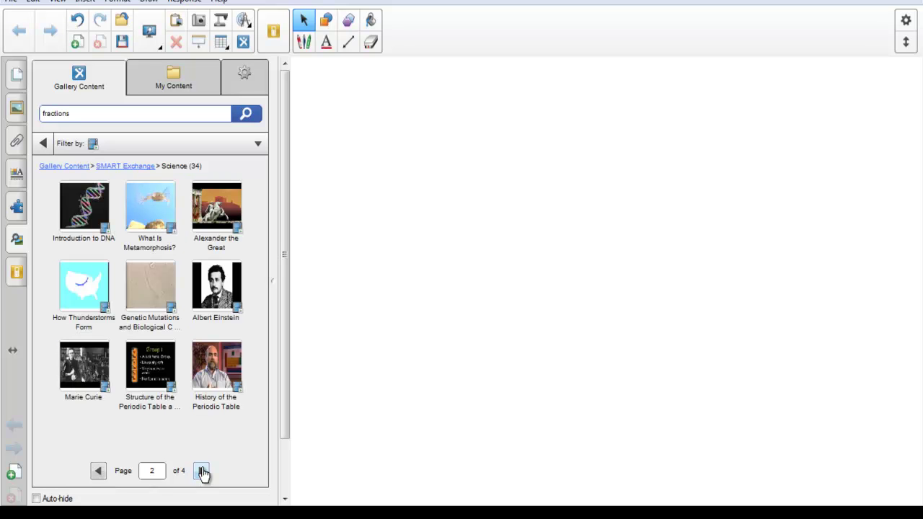
left_click(325, 286)
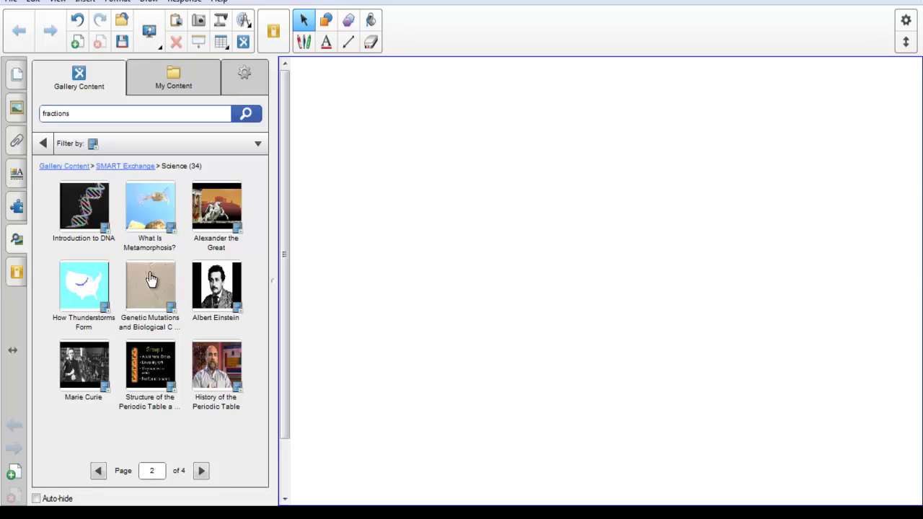
left_click_drag(94, 286, 479, 209)
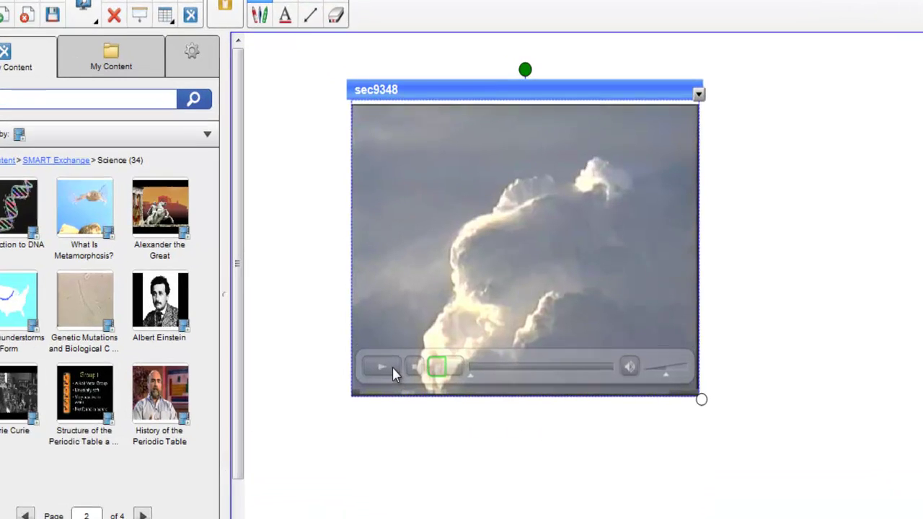
left_click(418, 343)
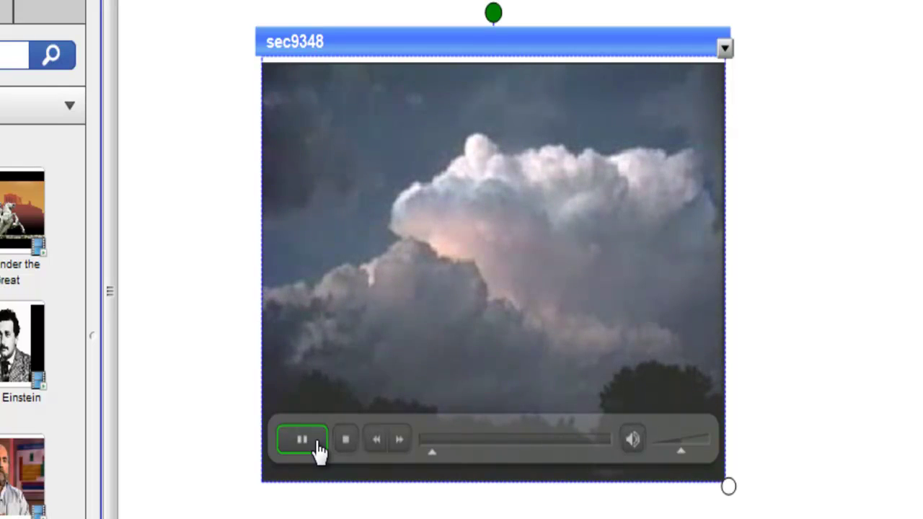
Pause the thunderstorm video and return from the Science folder to the SMART Exchange level, leaving the video deselected.
left_click(318, 447)
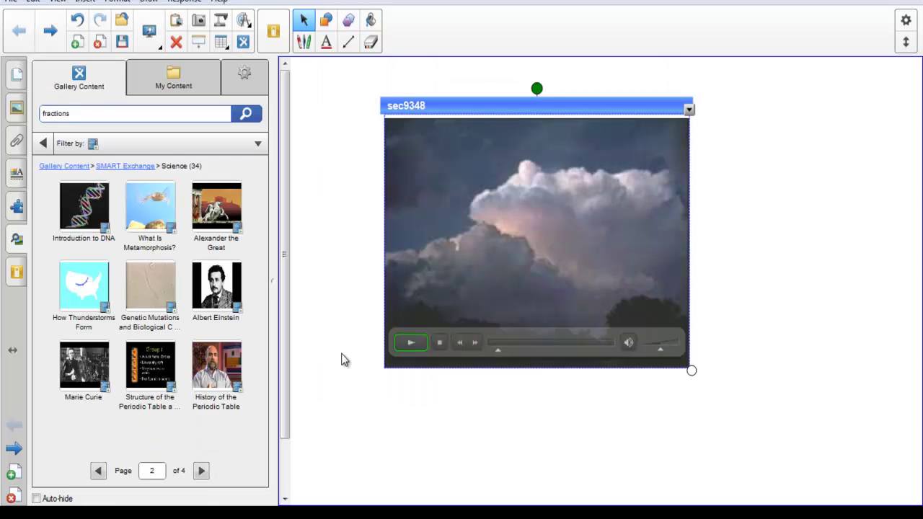
left_click(138, 168)
left_click(341, 249)
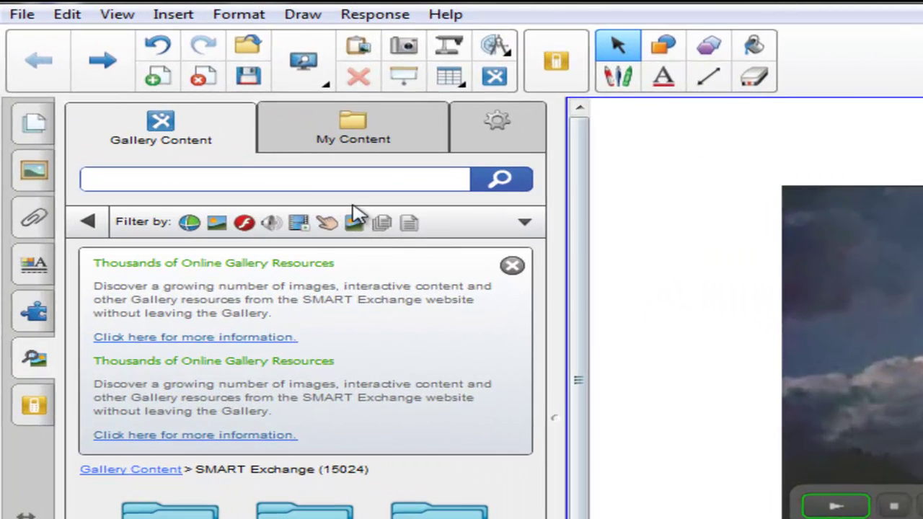
Search the SMART Exchange content in the Gallery for "fractions".
left_click(145, 116)
type("fract")
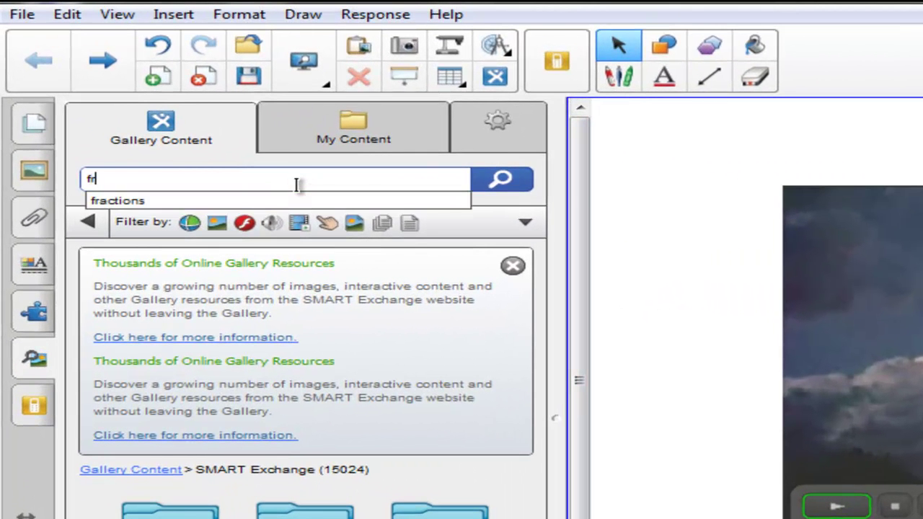
type("ions")
key("Return")
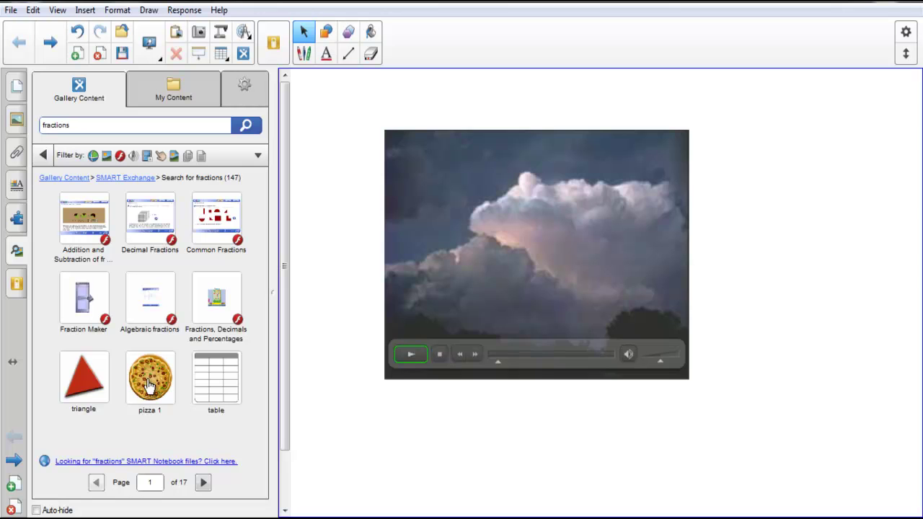
Try to place the pizza 1 picture on the page beside the video and check the content type filters for the fractions results.
left_click_drag(148, 386, 821, 304)
left_click(611, 483)
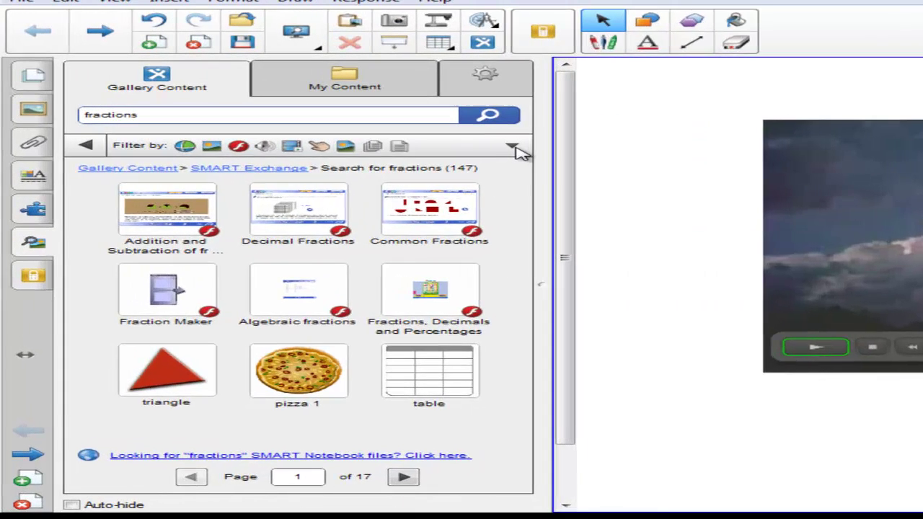
left_click(513, 147)
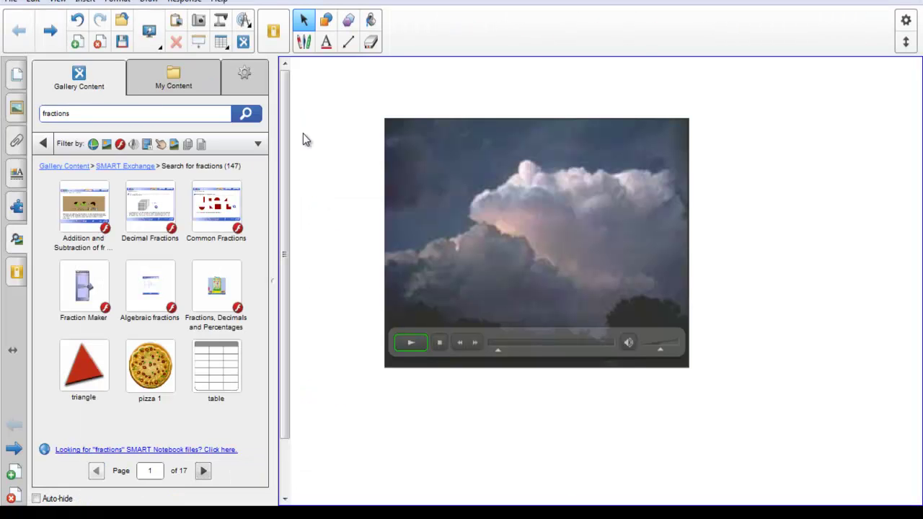
Compare My Content in the Gallery 2.0 beta with the one in the original Gallery and view its content type filters.
left_click(175, 87)
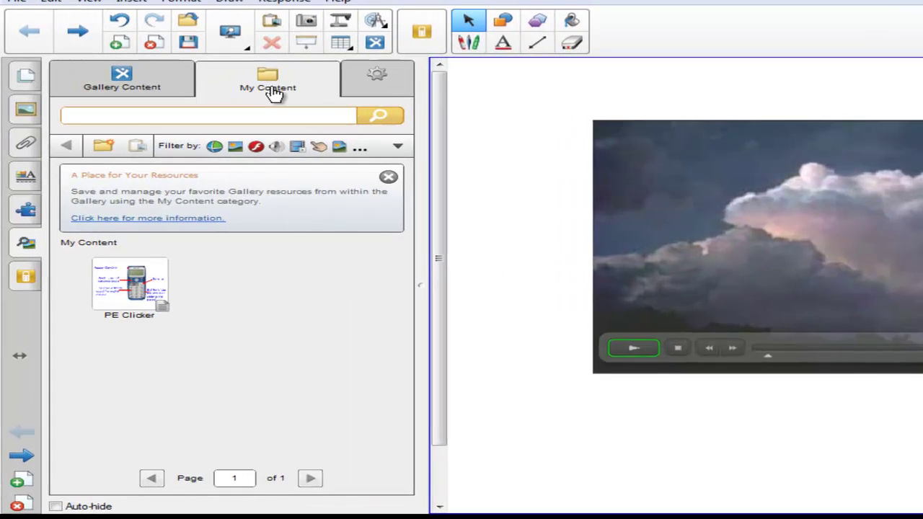
left_click(29, 110)
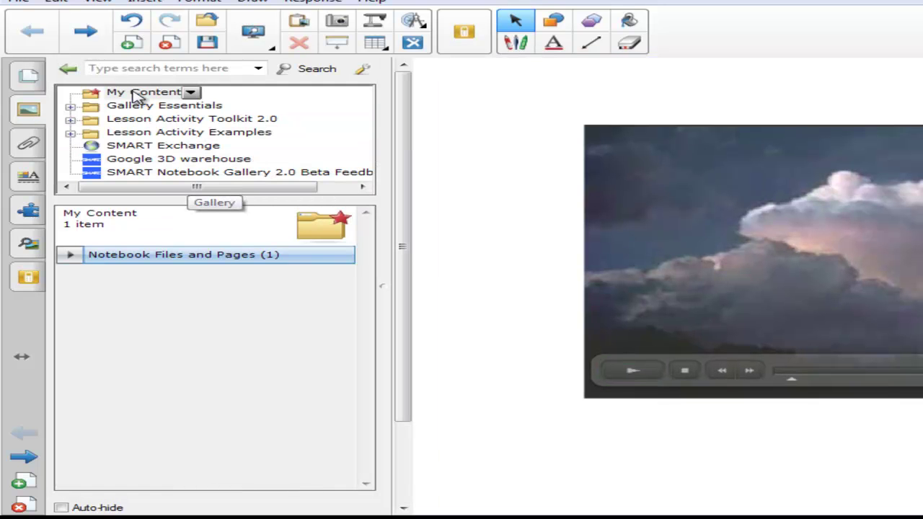
left_click(30, 247)
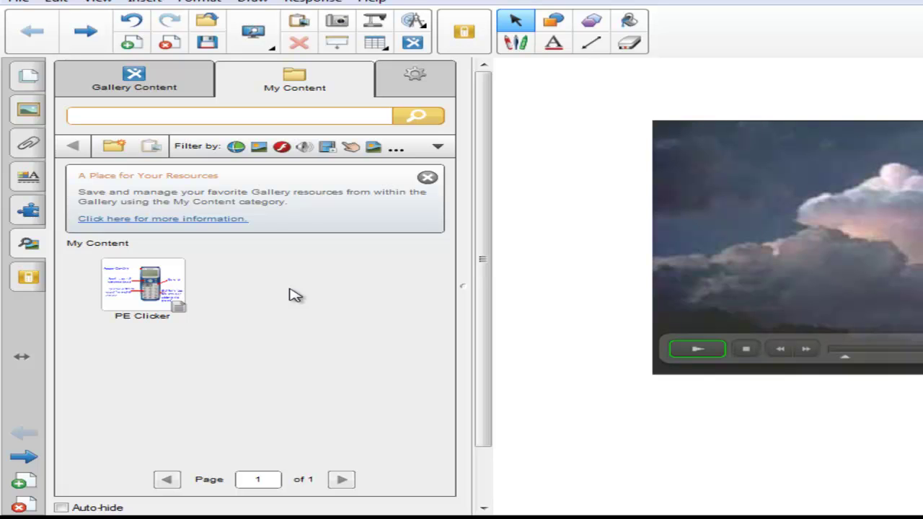
left_click(438, 149)
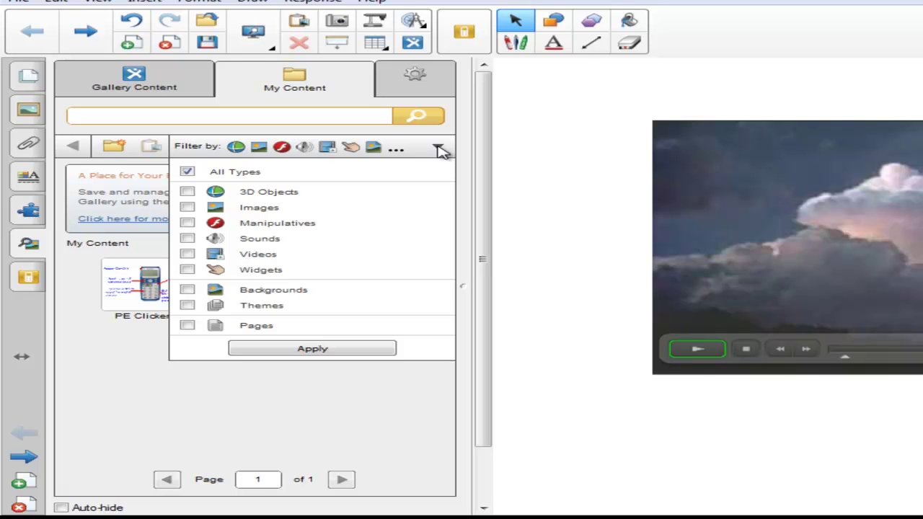
left_click(301, 115)
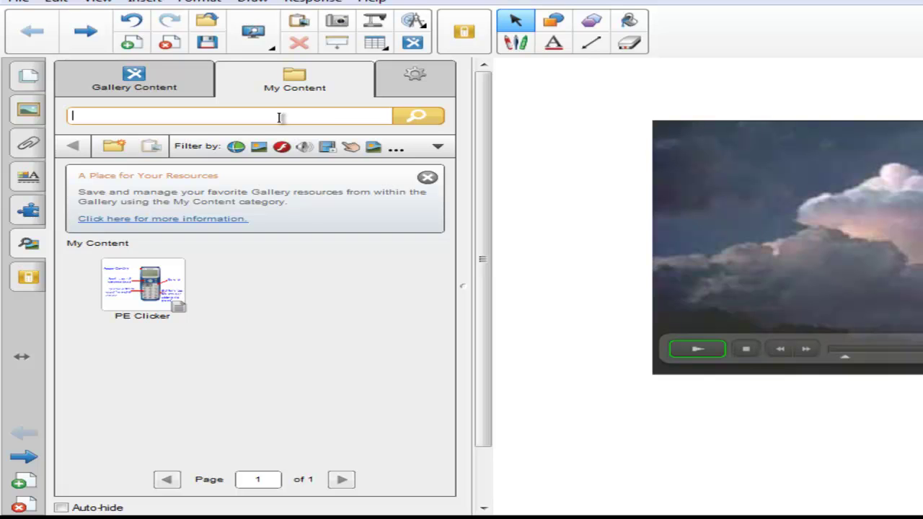
Create a new folder named Math in My Content.
left_click(118, 149)
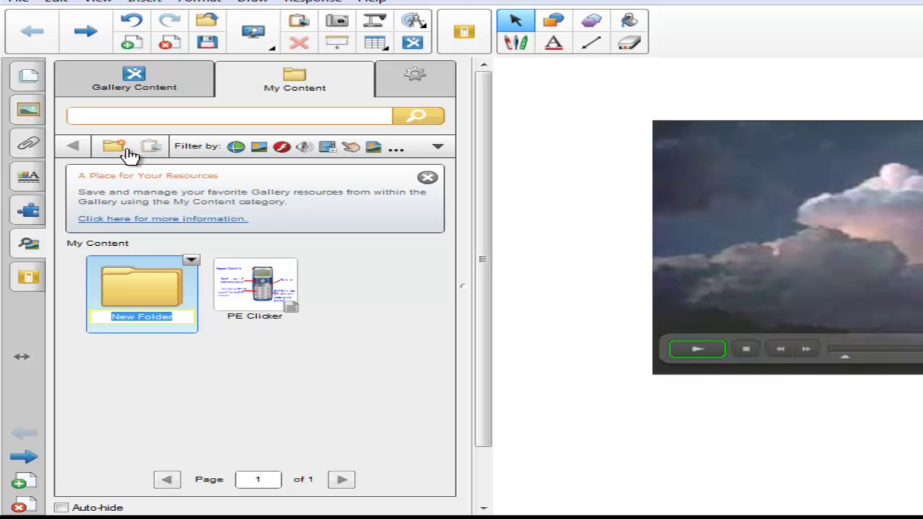
type("Math")
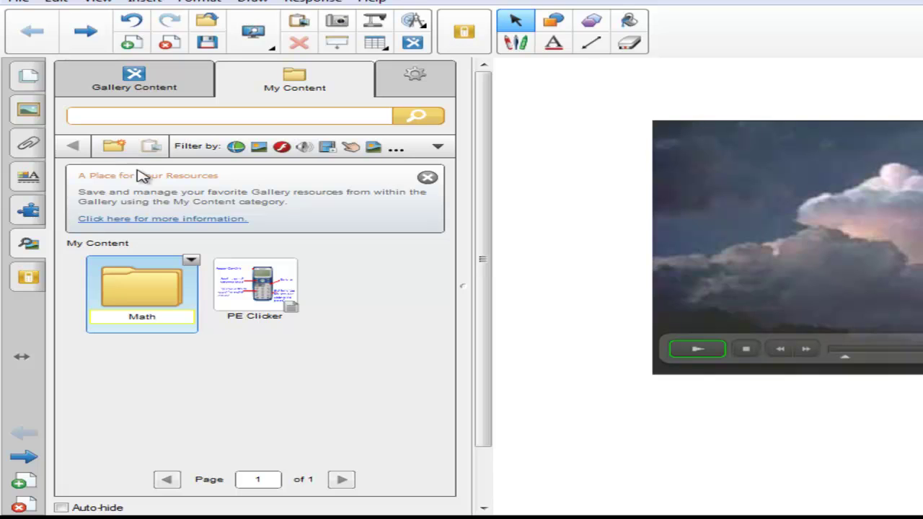
key("Return")
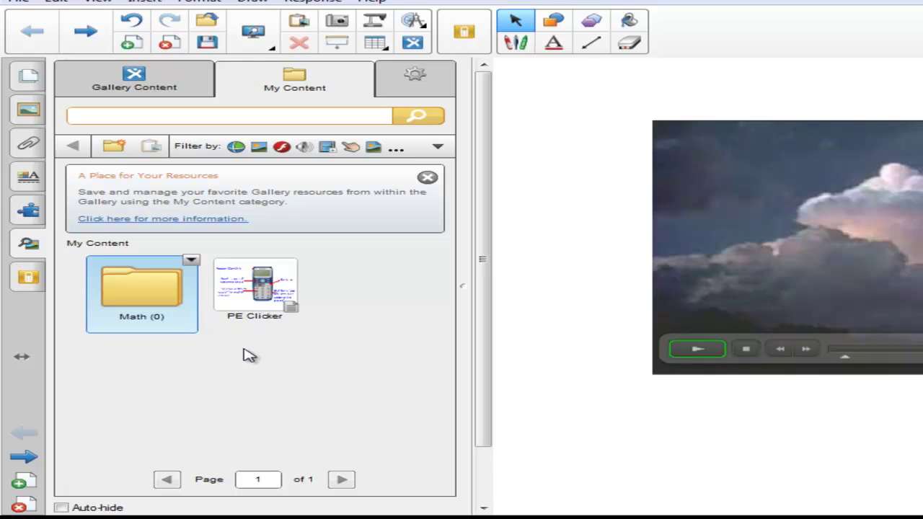
View the actions available for the Math folder and show the Gallery configuration settings.
left_click(191, 264)
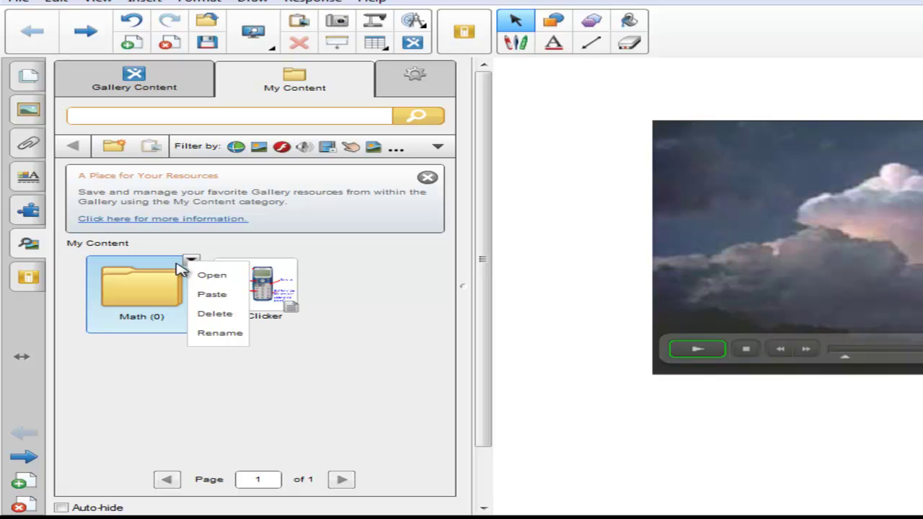
left_click(330, 269)
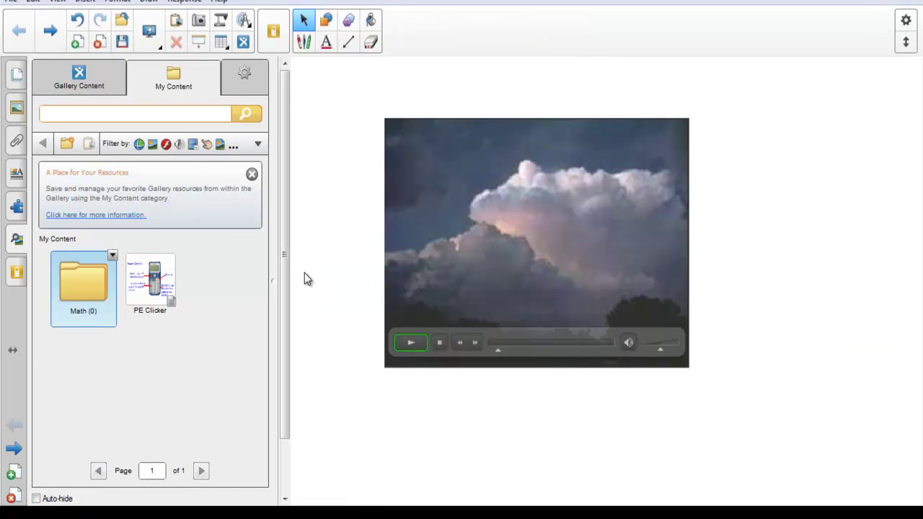
left_click(257, 93)
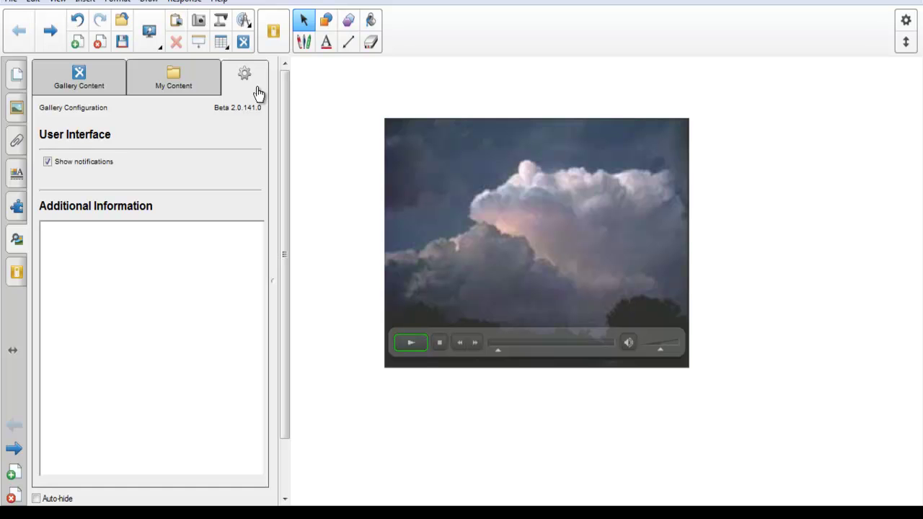